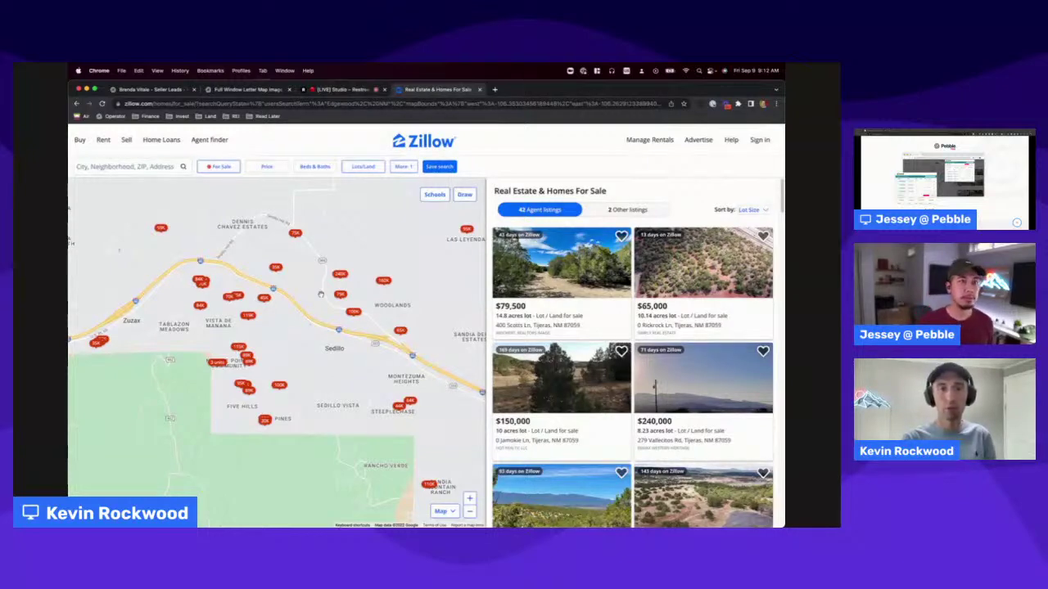
Zoom the map in and out around Sedillo until it shows 46 agent lot/land listings.
{"action": "scroll", "coordinate": [216, 341], "scroll_direction": "up", "scroll_amount": 2}
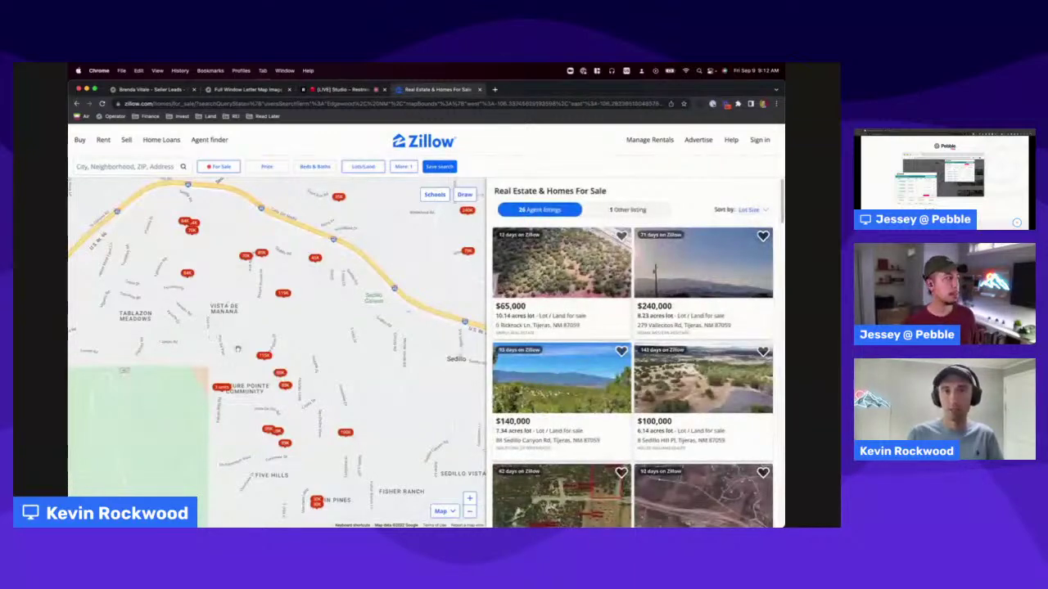
{"action": "scroll", "coordinate": [329, 377], "scroll_direction": "down", "scroll_amount": 2}
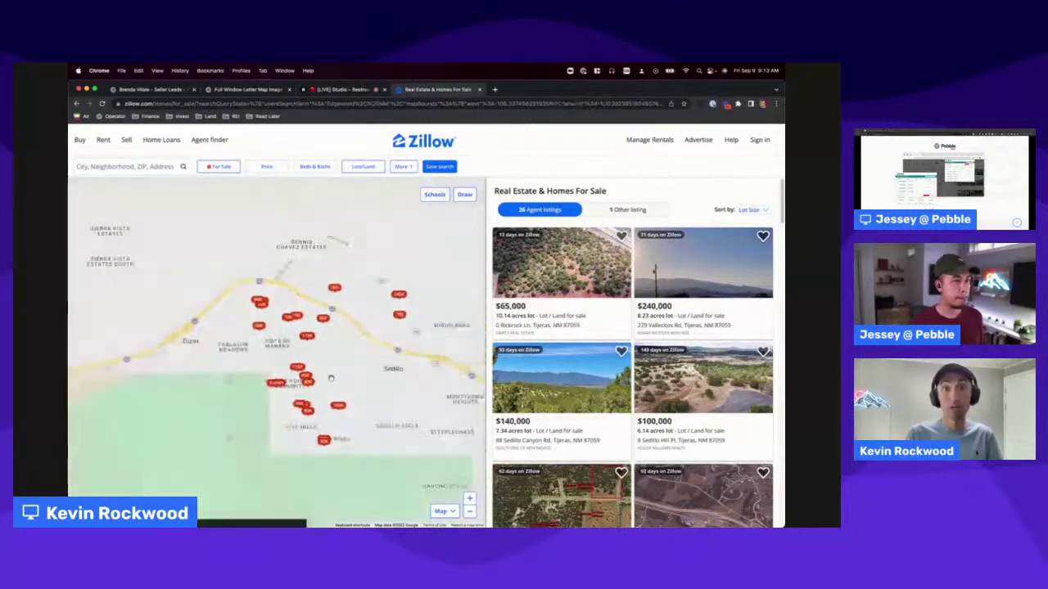
{"action": "scroll", "coordinate": [323, 364], "scroll_direction": "up", "scroll_amount": 1}
{"action": "scroll", "coordinate": [324, 363], "scroll_direction": "down", "scroll_amount": 1}
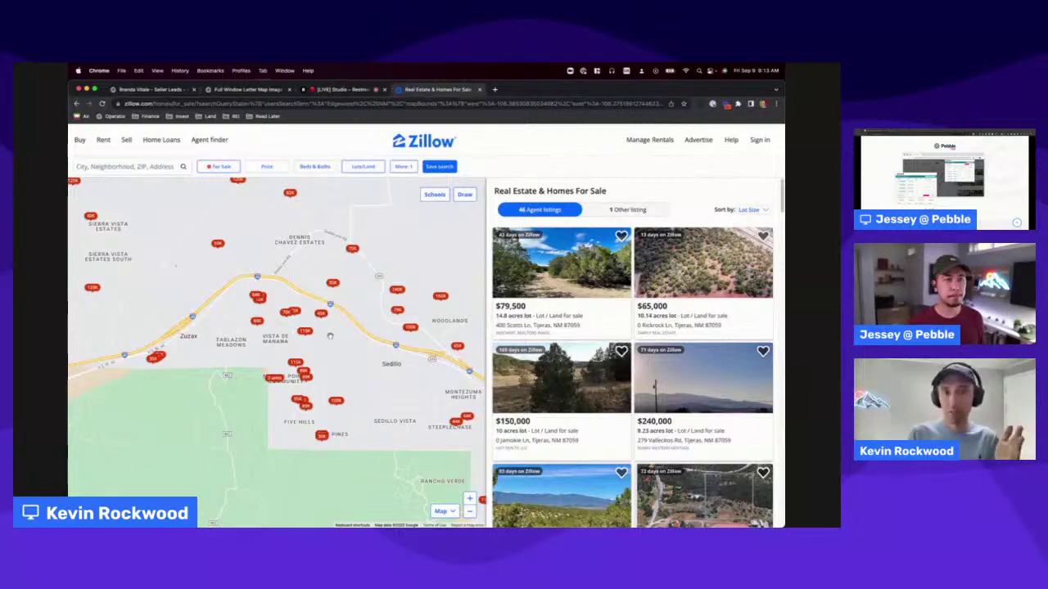
Confirm only lots/land are included and set the lot size filter to 5–20 acres.
{"action": "left_click", "coordinate": [402, 166]}
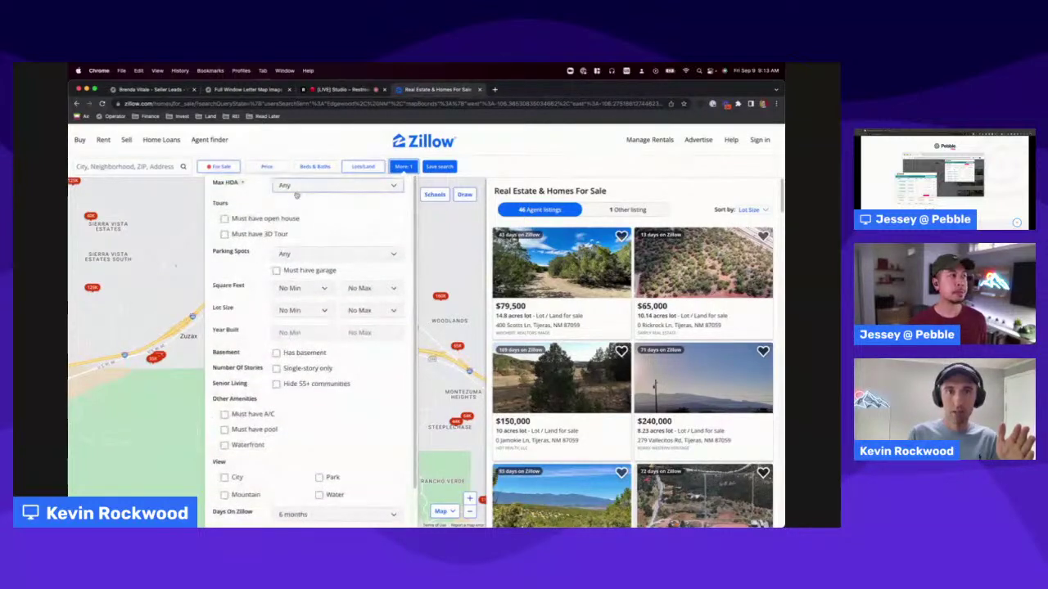
{"action": "left_click", "coordinate": [352, 167]}
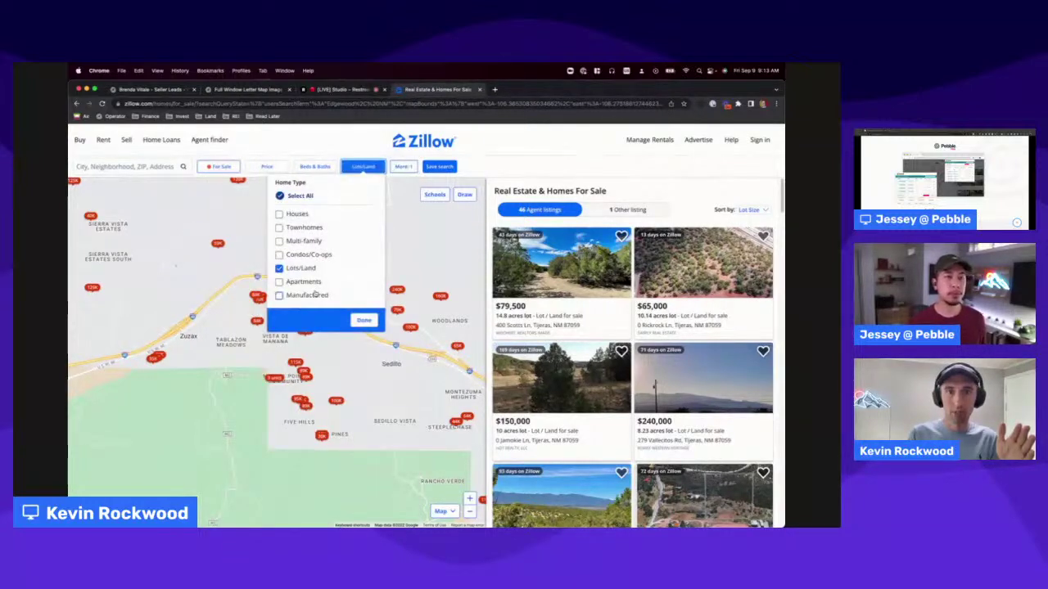
{"action": "left_click", "coordinate": [409, 167]}
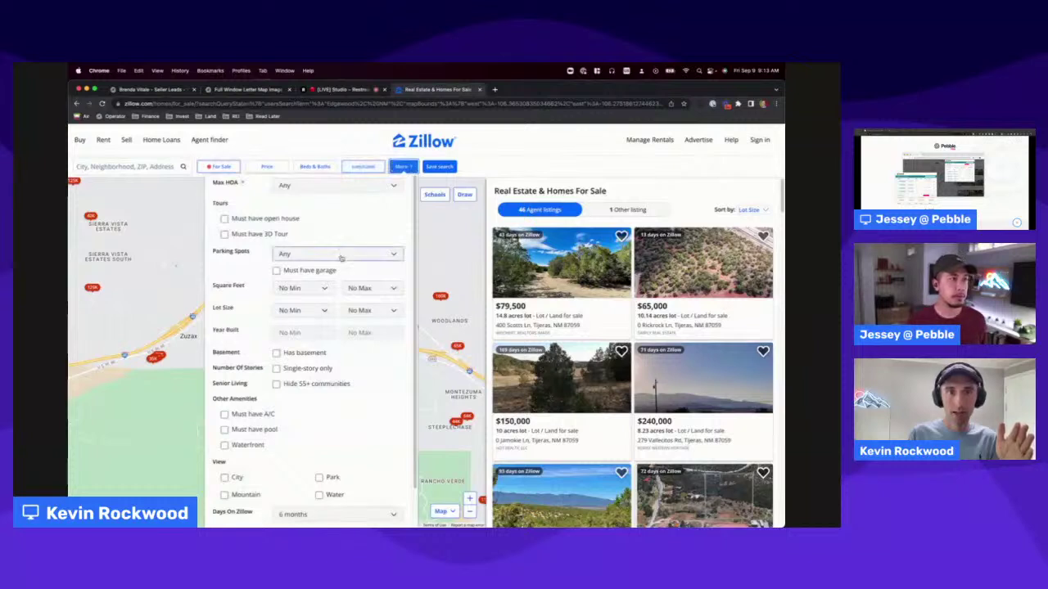
{"action": "scroll", "coordinate": [323, 291], "scroll_direction": "down", "scroll_amount": 1}
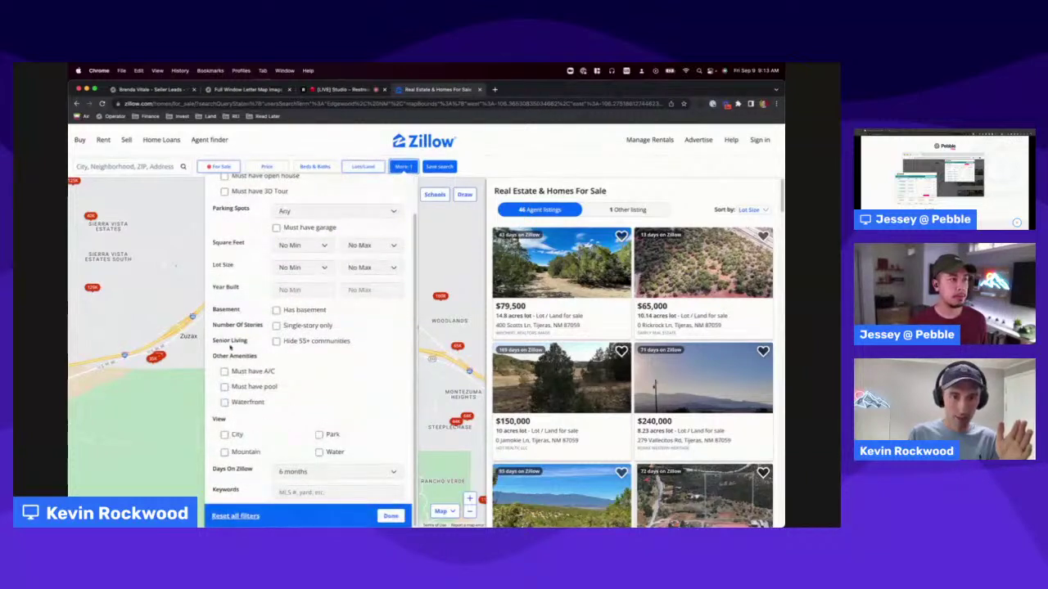
{"action": "scroll", "coordinate": [295, 368], "scroll_direction": "up", "scroll_amount": 1}
{"action": "left_click", "coordinate": [314, 291]}
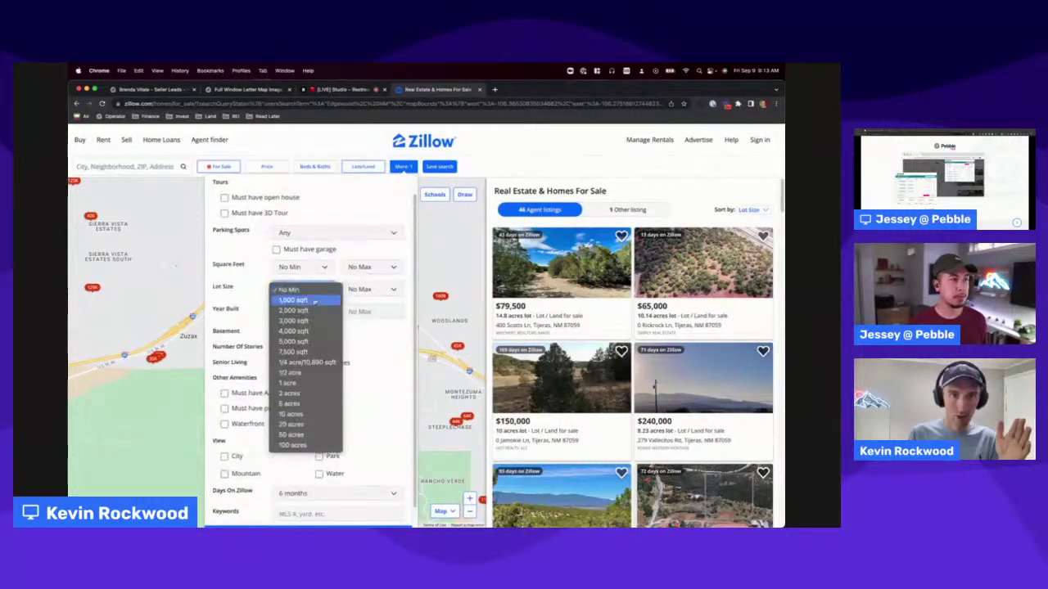
{"action": "left_click", "coordinate": [304, 404]}
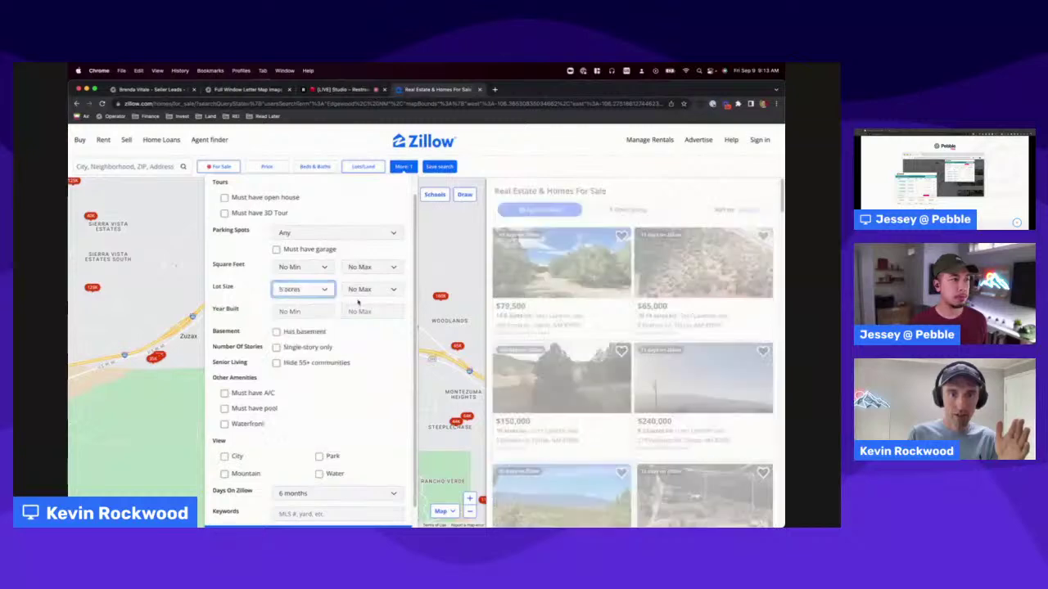
{"action": "left_click", "coordinate": [380, 290]}
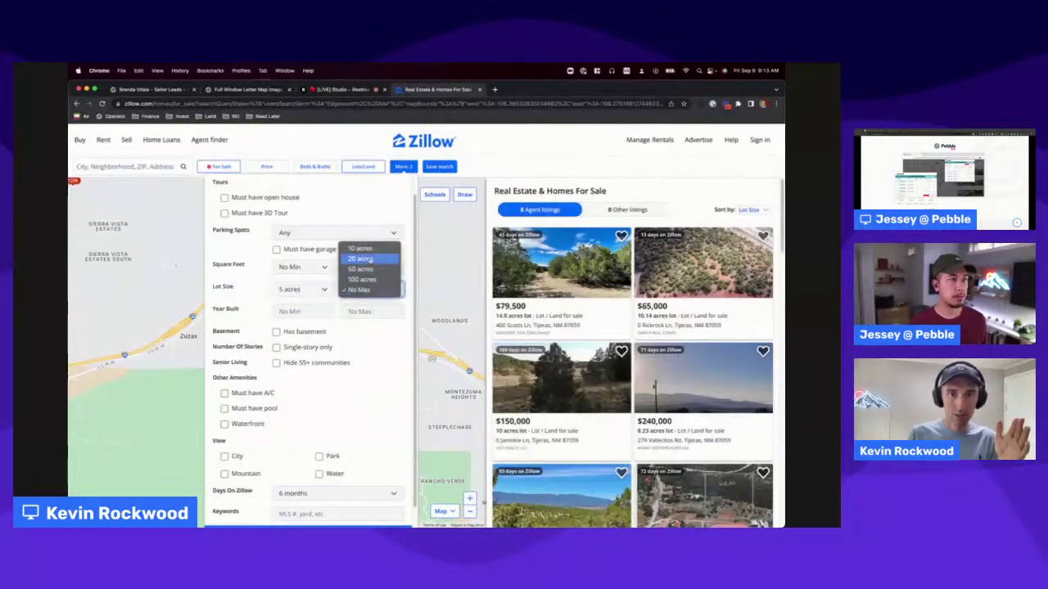
{"action": "left_click", "coordinate": [361, 259]}
{"action": "left_click", "coordinate": [410, 168]}
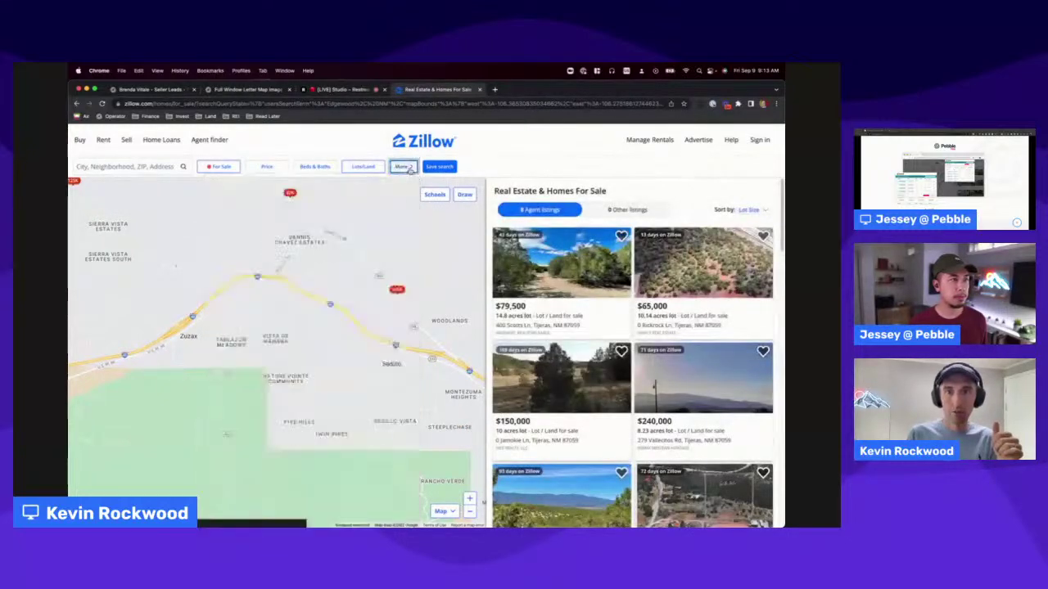
Pan and zoom out the map to widen the search area, leaving 12 agent listings.
{"action": "scroll", "coordinate": [630, 352], "scroll_direction": "down", "scroll_amount": 3}
{"action": "scroll", "coordinate": [631, 352], "scroll_direction": "down", "scroll_amount": 3}
{"action": "scroll", "coordinate": [630, 352], "scroll_direction": "up", "scroll_amount": 6}
{"action": "left_click_drag", "start_coordinate": [322, 236], "coordinate": [330, 339]}
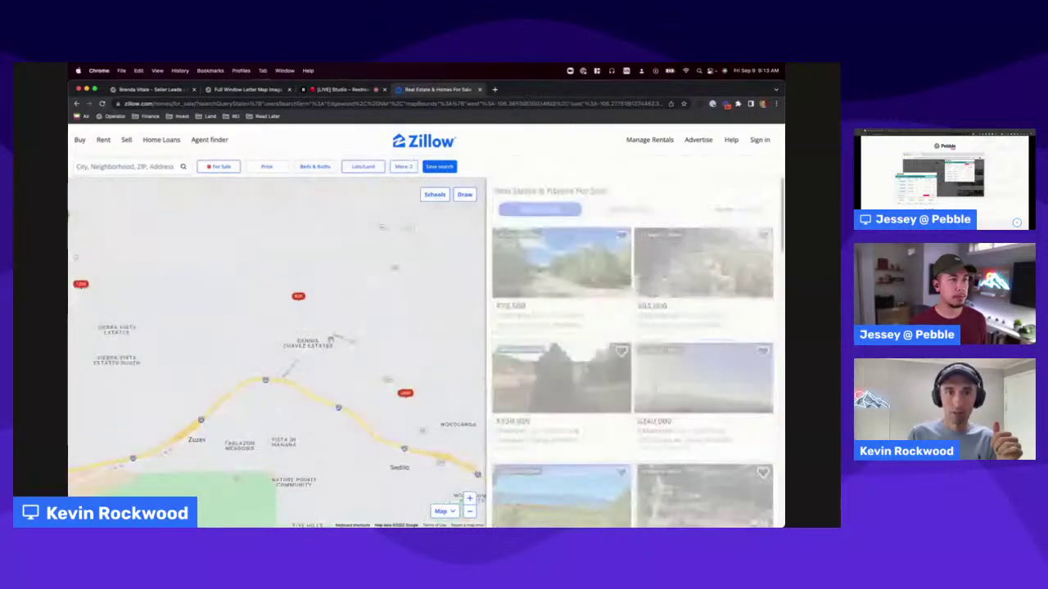
{"action": "scroll", "coordinate": [286, 336], "scroll_direction": "down", "scroll_amount": 2}
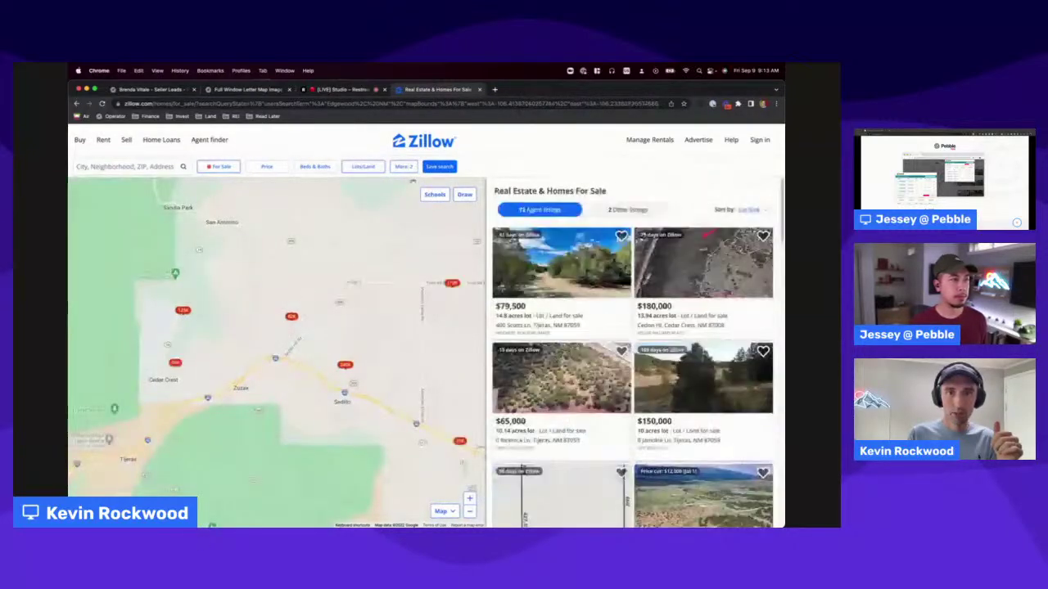
Narrow lot size to 1–10 acres and zoom in near Vista de Manana for 20 listings.
{"action": "left_click", "coordinate": [404, 166]}
{"action": "left_click", "coordinate": [304, 289]}
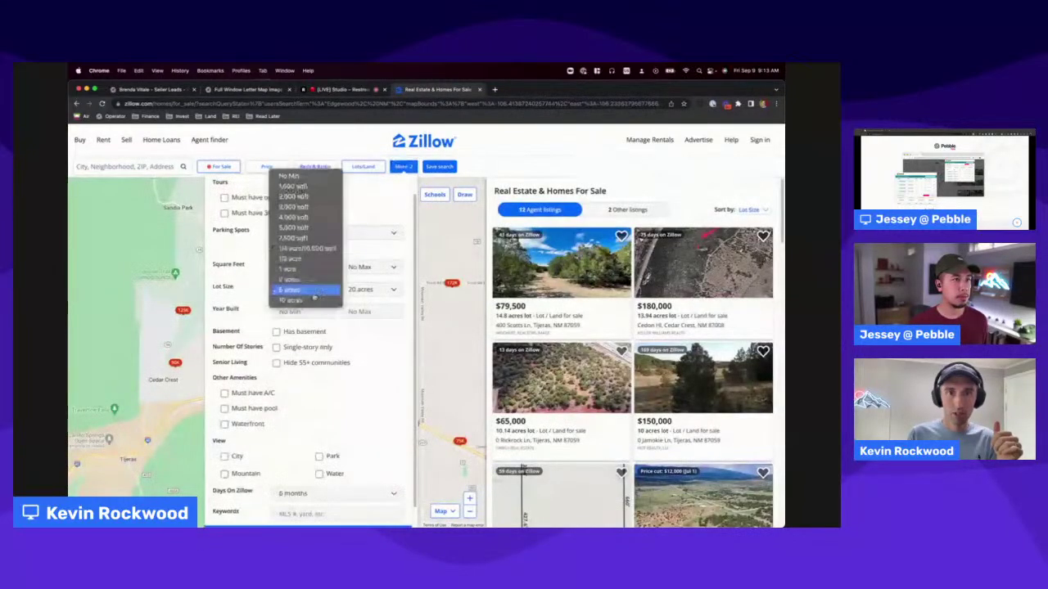
{"action": "left_click", "coordinate": [288, 268]}
{"action": "left_click", "coordinate": [361, 289]}
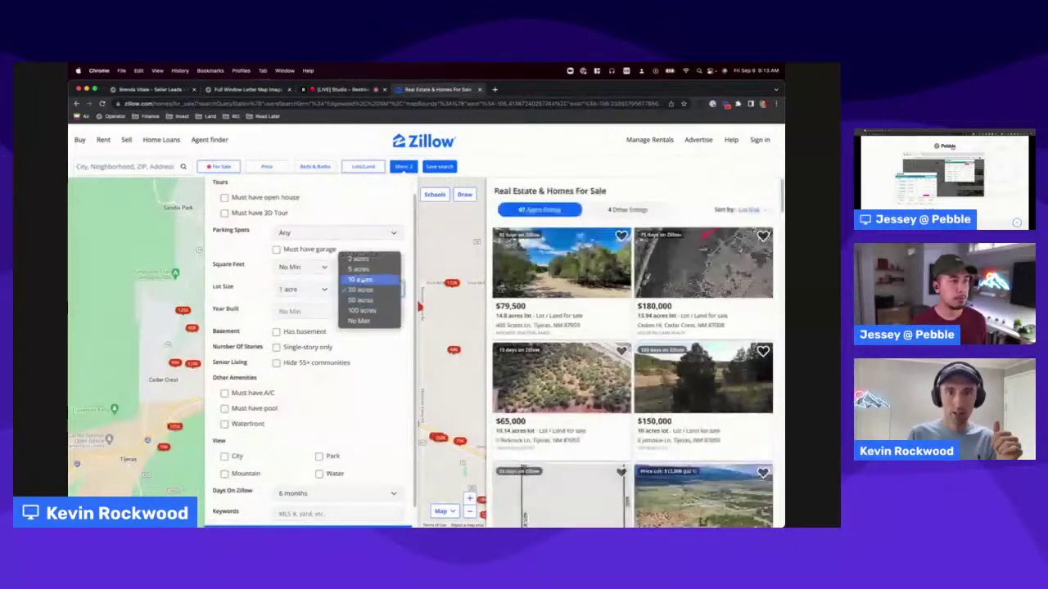
{"action": "left_click", "coordinate": [360, 280]}
{"action": "scroll", "coordinate": [382, 427], "scroll_direction": "down", "scroll_amount": 1}
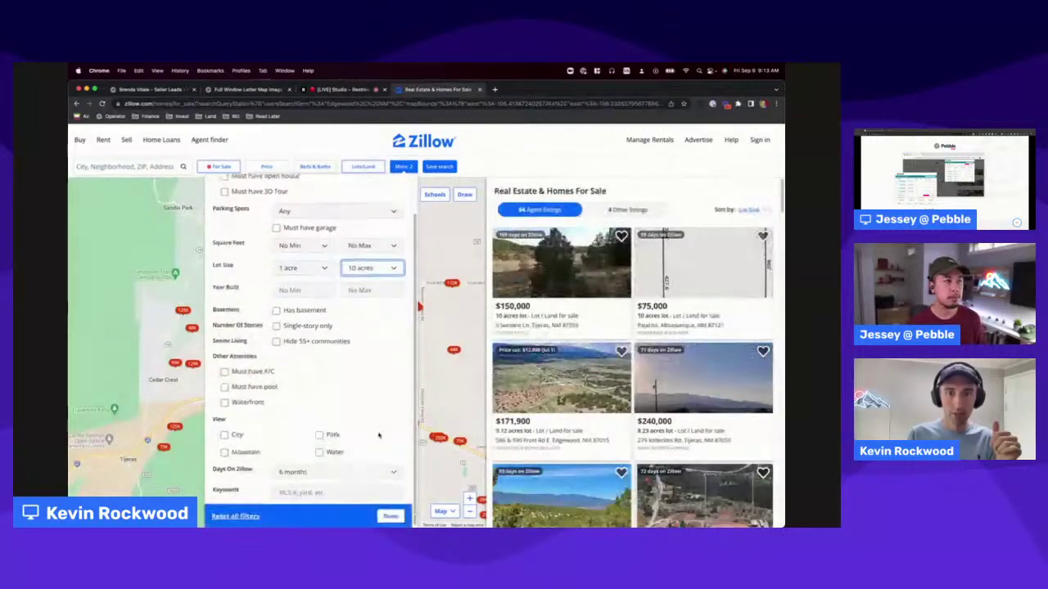
{"action": "left_click", "coordinate": [390, 522]}
{"action": "scroll", "coordinate": [403, 323], "scroll_direction": "up", "scroll_amount": 5}
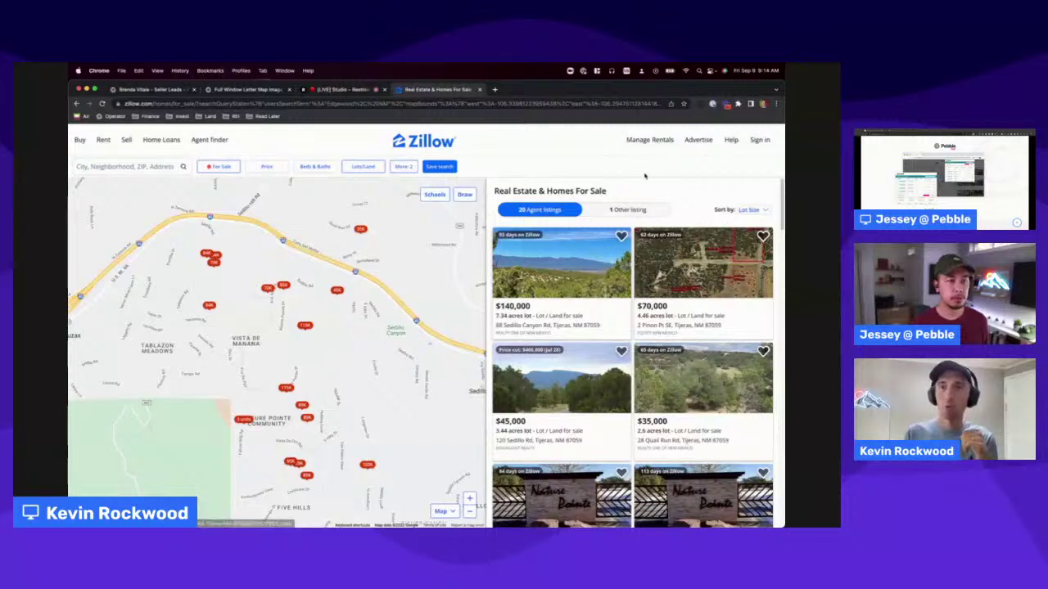
Load all results, then save all 20 found lots in Pebble ($89,000 median, $100,925 average).
{"action": "left_click", "coordinate": [700, 105]}
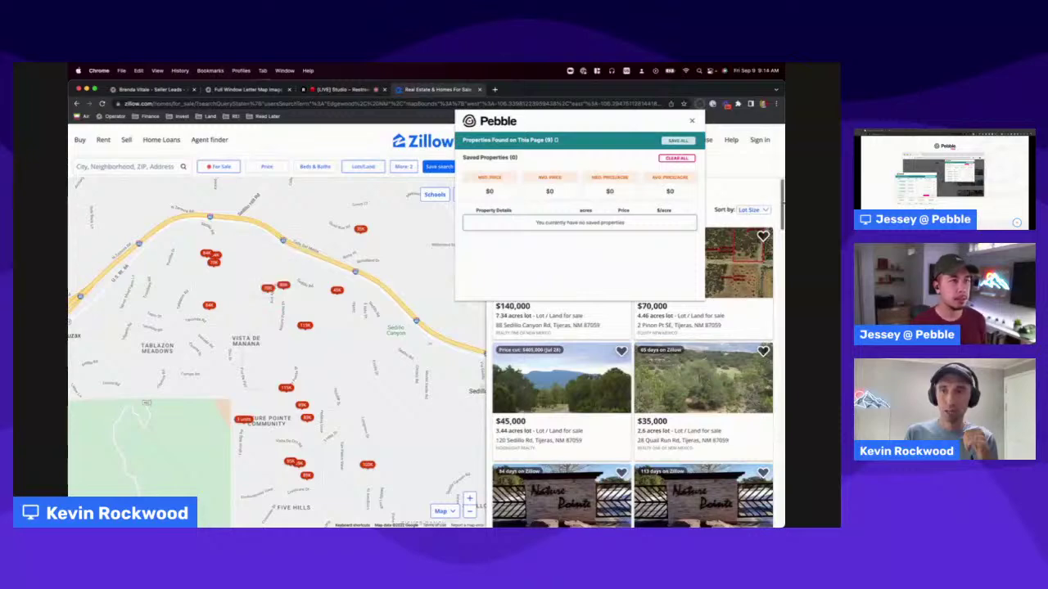
{"action": "scroll", "coordinate": [744, 346], "scroll_direction": "down", "scroll_amount": 2}
{"action": "scroll", "coordinate": [744, 345], "scroll_direction": "down", "scroll_amount": 8}
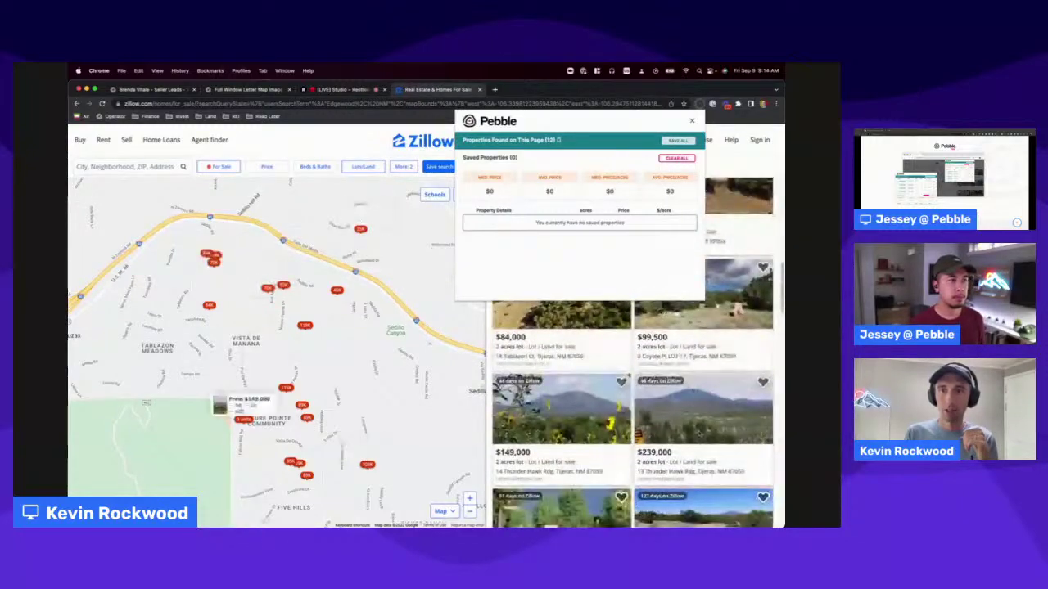
{"action": "scroll", "coordinate": [744, 345], "scroll_direction": "down", "scroll_amount": 10}
{"action": "scroll", "coordinate": [757, 361], "scroll_direction": "up", "scroll_amount": 4}
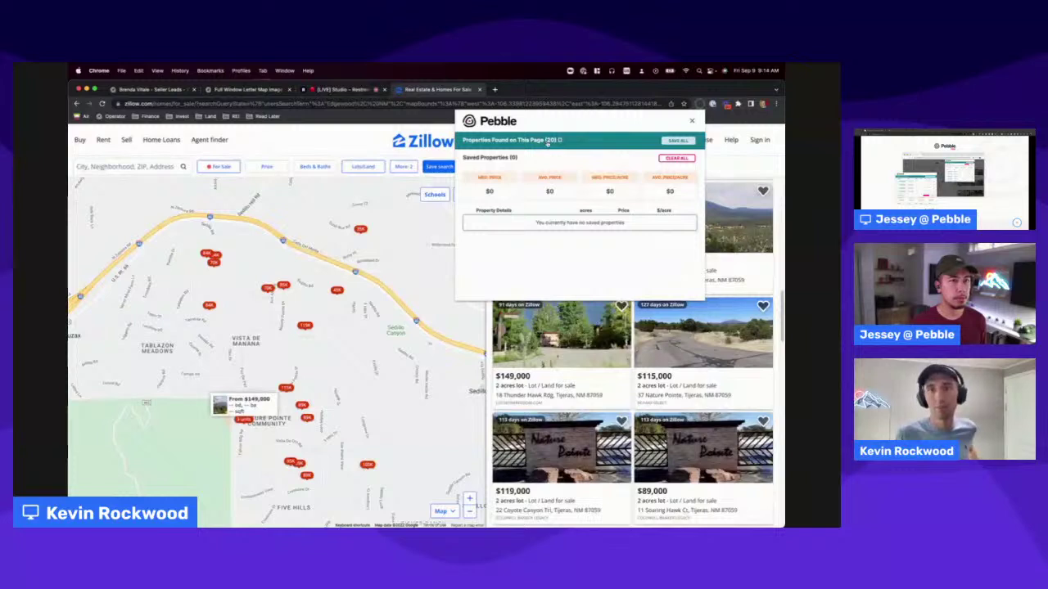
{"action": "left_click", "coordinate": [561, 141]}
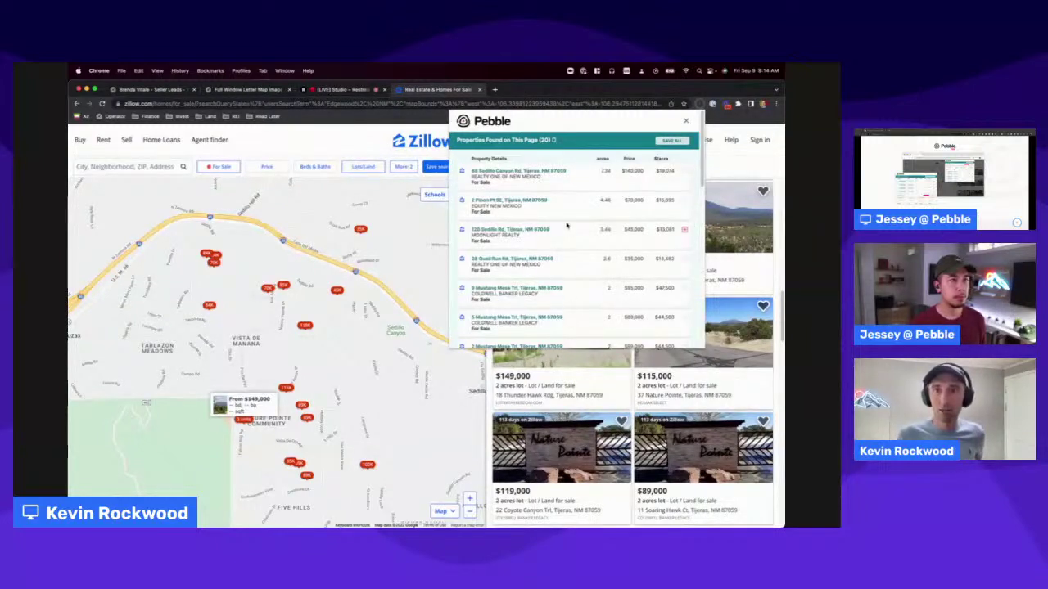
{"action": "left_click", "coordinate": [556, 141]}
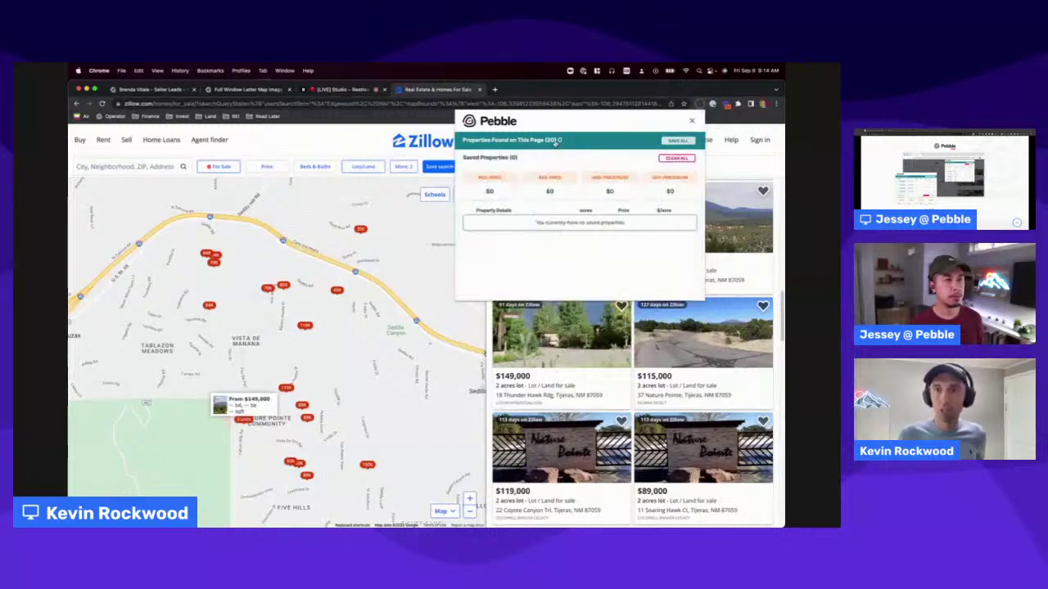
{"action": "left_click", "coordinate": [677, 141]}
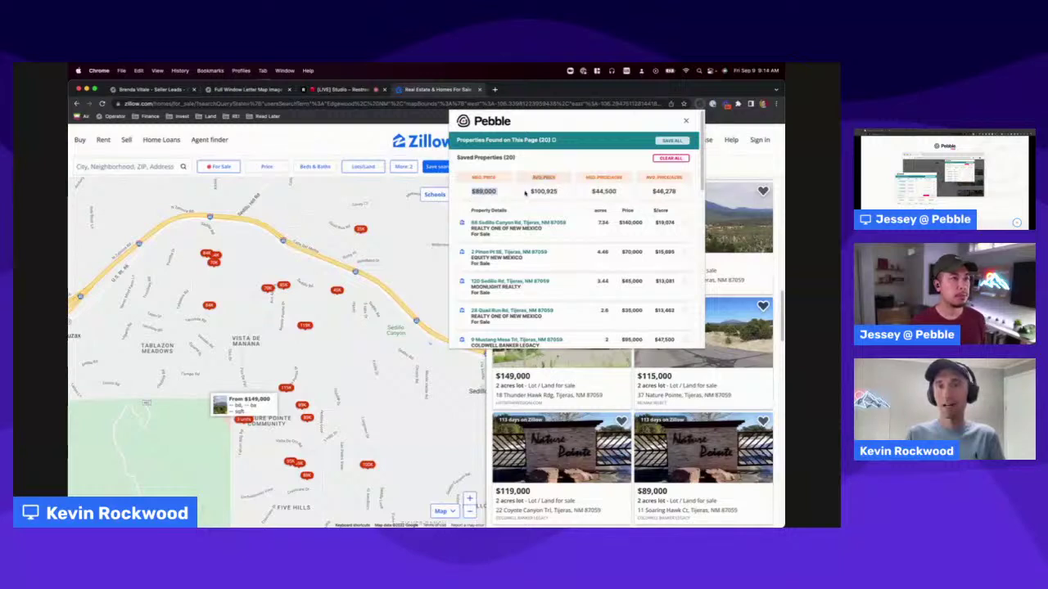
Highlight the $89,000 and $44,500 figures, then reopen Pebble's saved list after visiting a new tab.
{"action": "left_click_drag", "start_coordinate": [474, 192], "coordinate": [499, 195]}
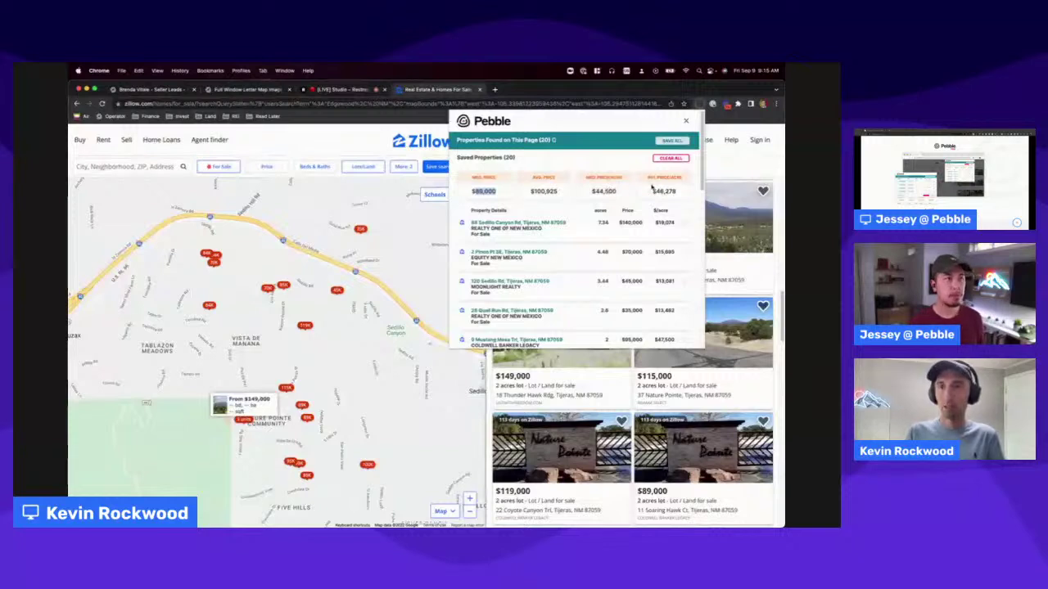
{"action": "left_click_drag", "start_coordinate": [619, 193], "coordinate": [591, 192]}
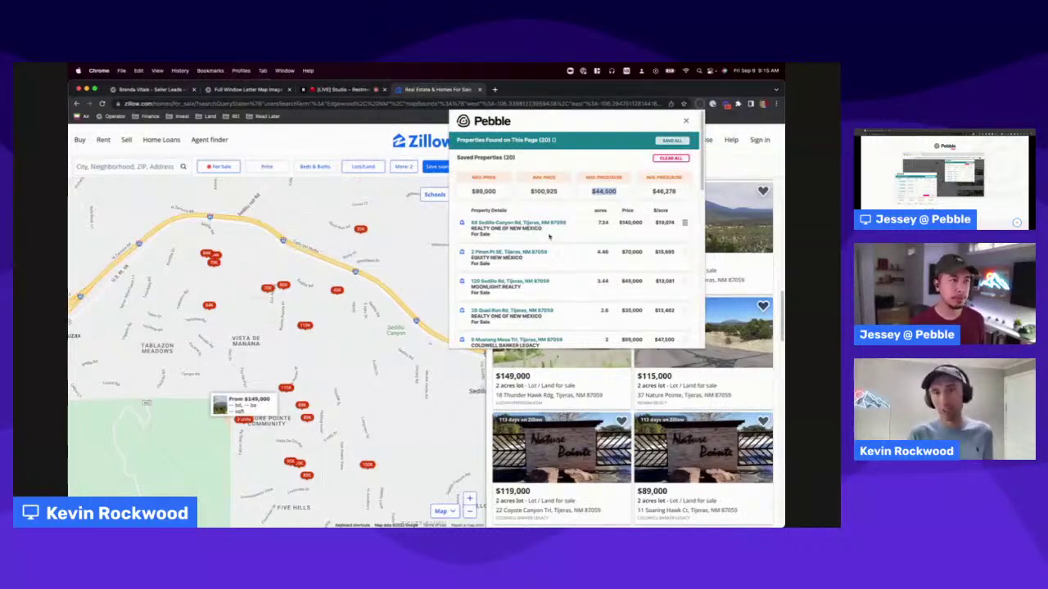
{"action": "left_click", "coordinate": [494, 89]}
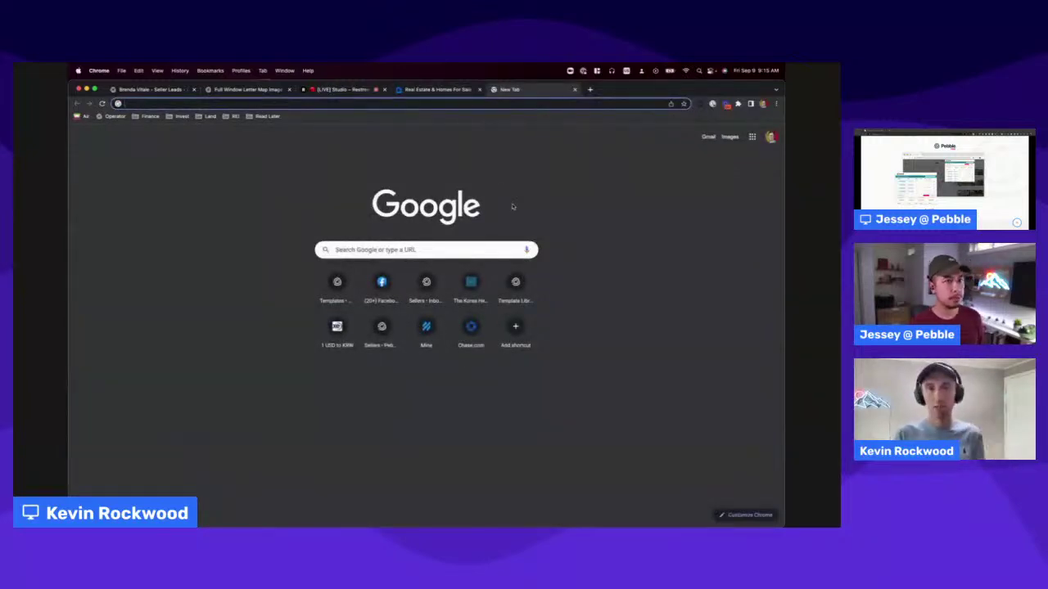
{"action": "left_click", "coordinate": [462, 90]}
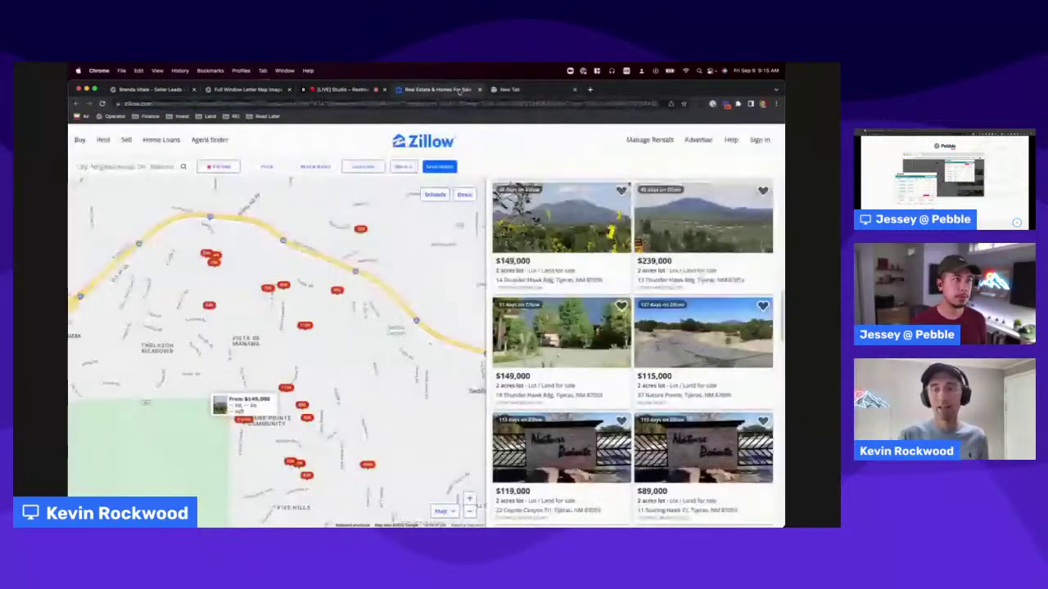
{"action": "left_click", "coordinate": [711, 103]}
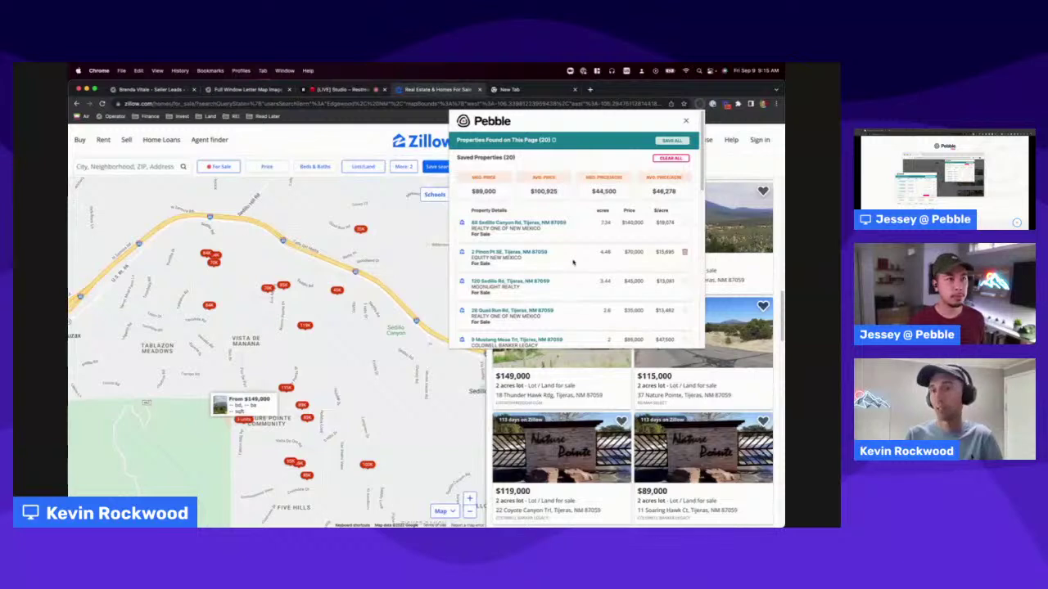
{"action": "scroll", "coordinate": [573, 262], "scroll_direction": "down", "scroll_amount": 5}
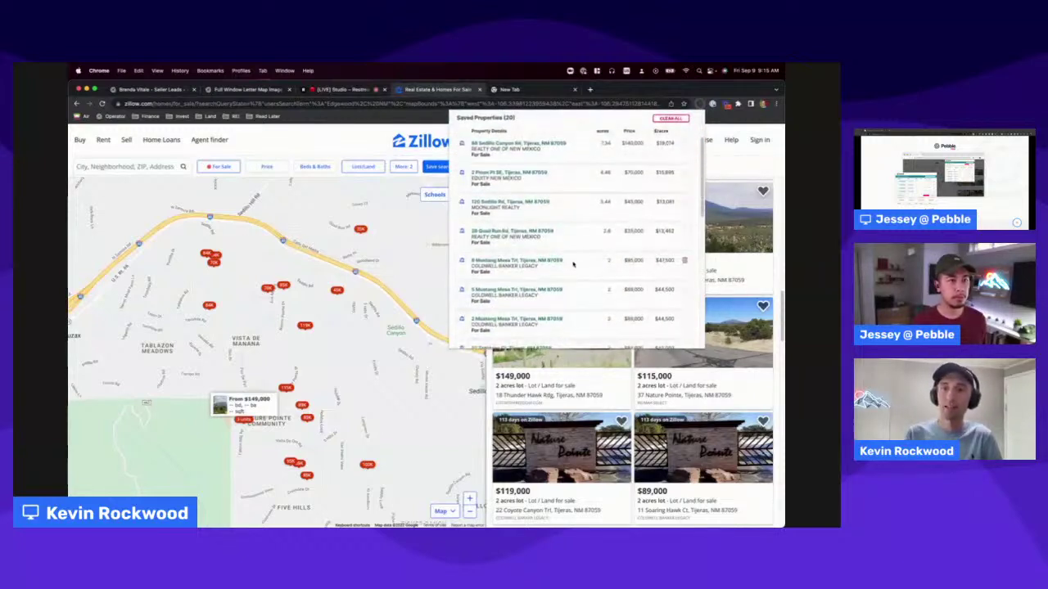
{"action": "scroll", "coordinate": [573, 263], "scroll_direction": "up", "scroll_amount": 5}
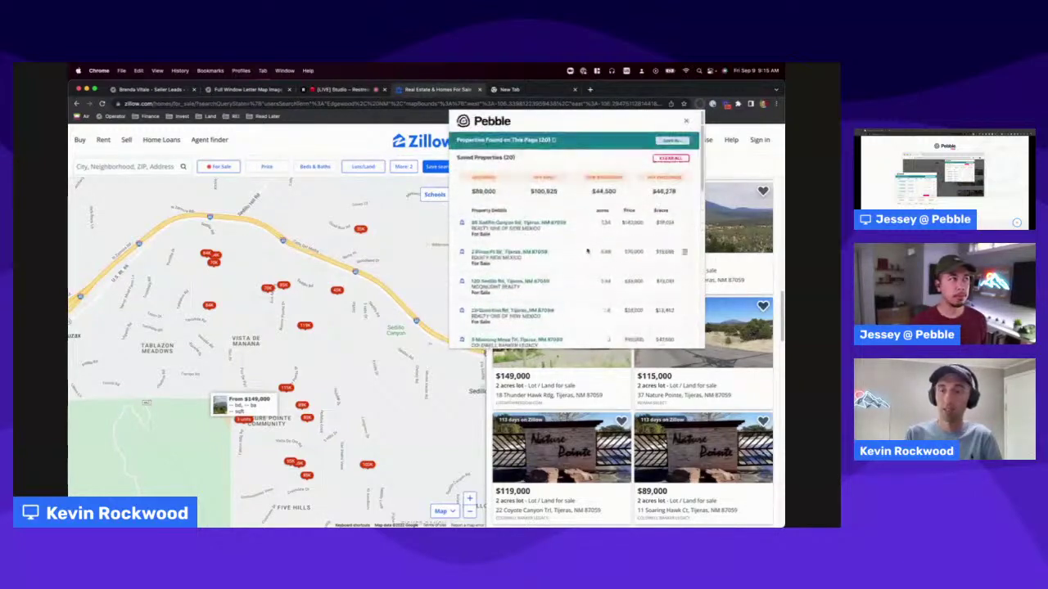
{"action": "scroll", "coordinate": [577, 246], "scroll_direction": "down", "scroll_amount": 7}
{"action": "scroll", "coordinate": [594, 237], "scroll_direction": "down", "scroll_amount": 2}
{"action": "scroll", "coordinate": [653, 250], "scroll_direction": "down", "scroll_amount": 2}
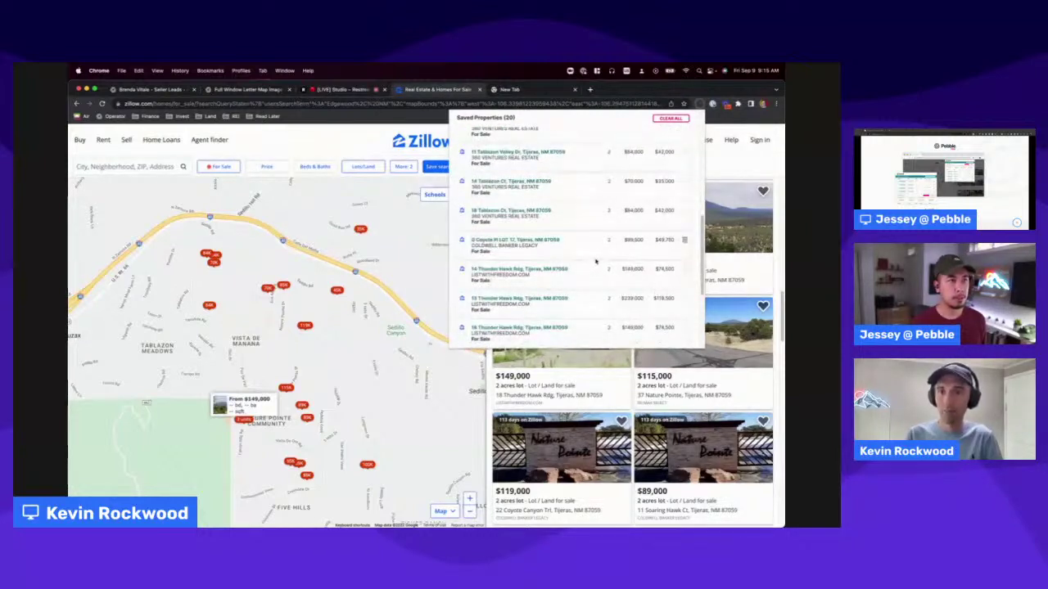
{"action": "scroll", "coordinate": [668, 250], "scroll_direction": "up", "scroll_amount": 5}
{"action": "scroll", "coordinate": [667, 249], "scroll_direction": "down", "scroll_amount": 8}
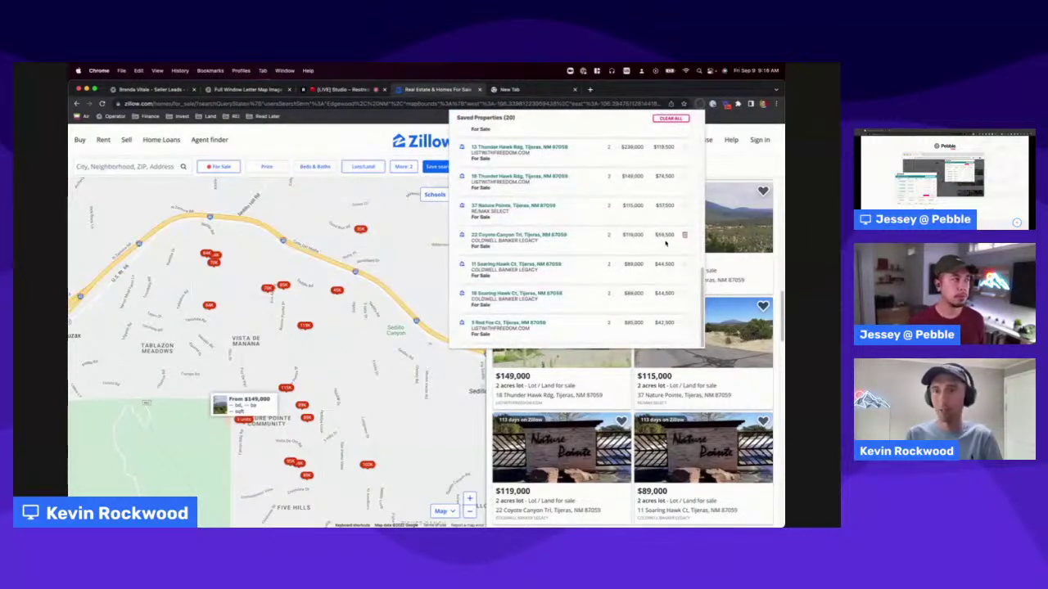
{"action": "left_click", "coordinate": [684, 237]}
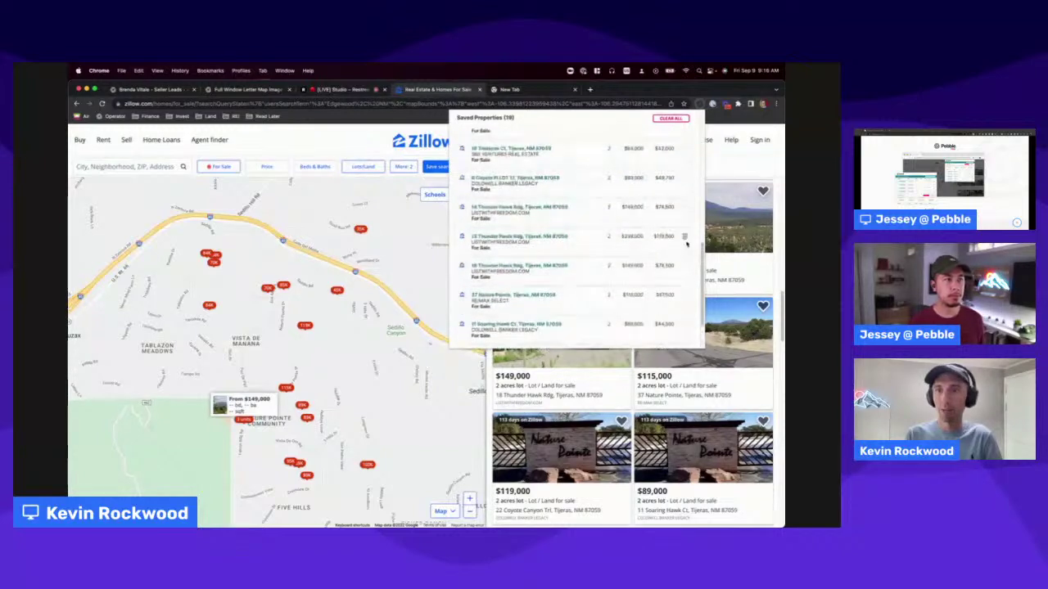
Advance the slide deck to slide 11 about the Pebble Chrome extension.
{"action": "scroll", "coordinate": [655, 245], "scroll_direction": "up", "scroll_amount": 6}
{"action": "scroll", "coordinate": [627, 207], "scroll_direction": "up", "scroll_amount": 4}
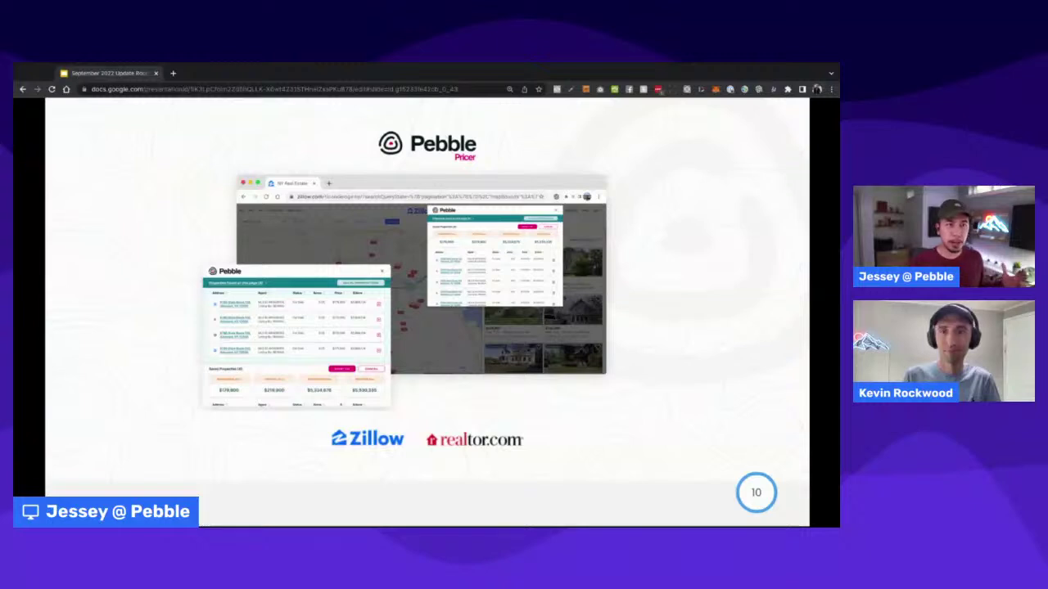
{"action": "key", "text": "Right"}
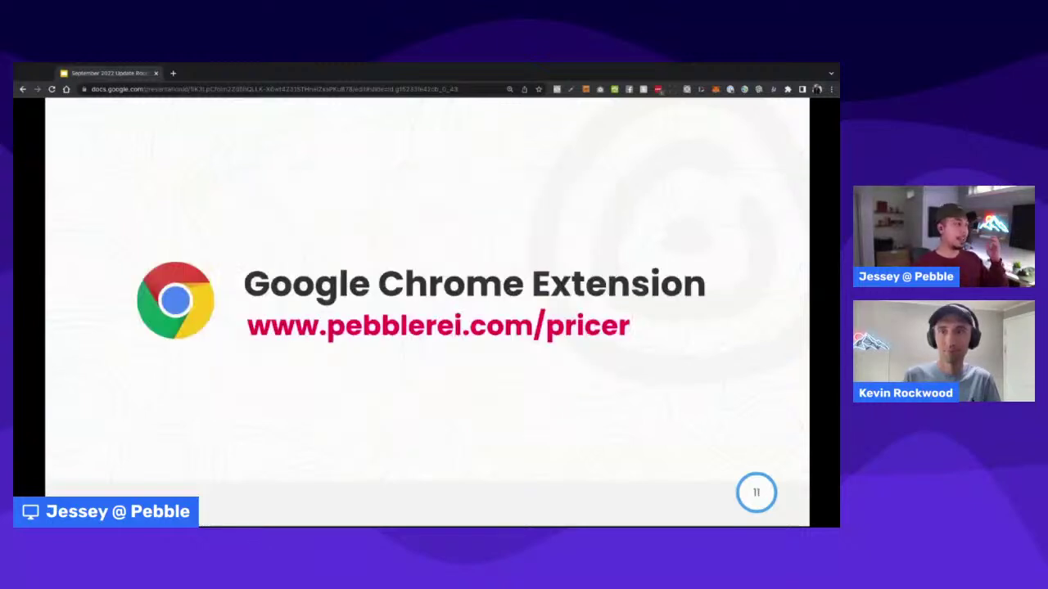